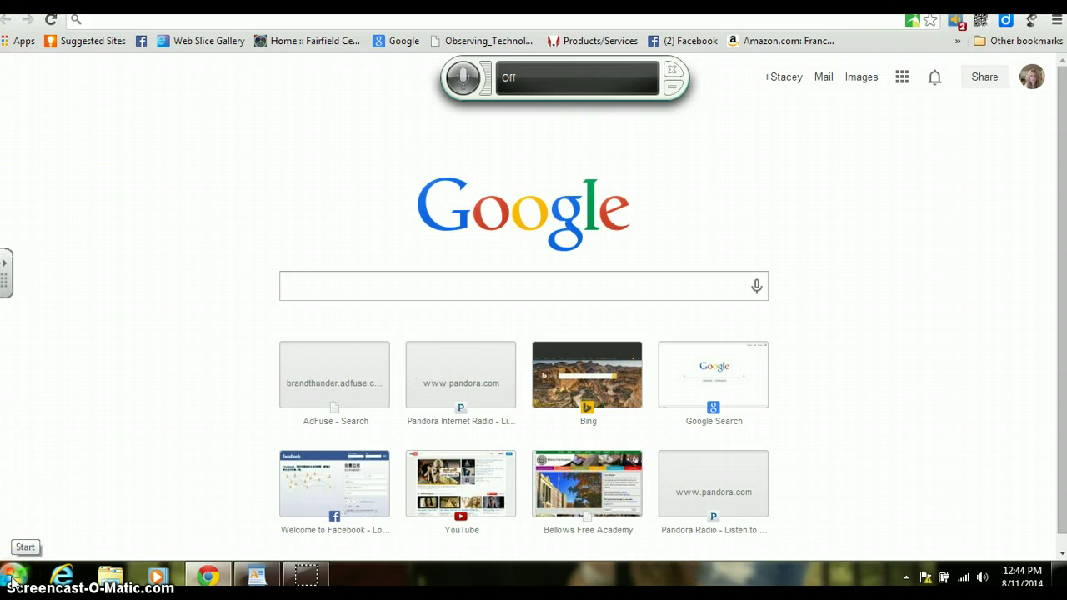
Step: Launch WordPad from Start > All Programs > Accessories to get a blank document
click(15, 586)
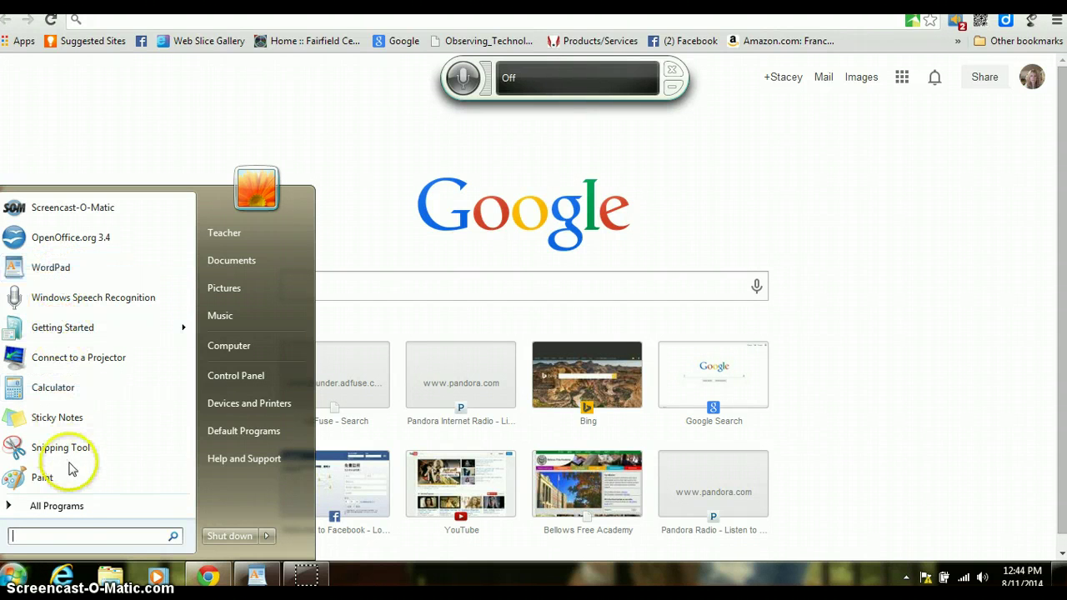
click(60, 506)
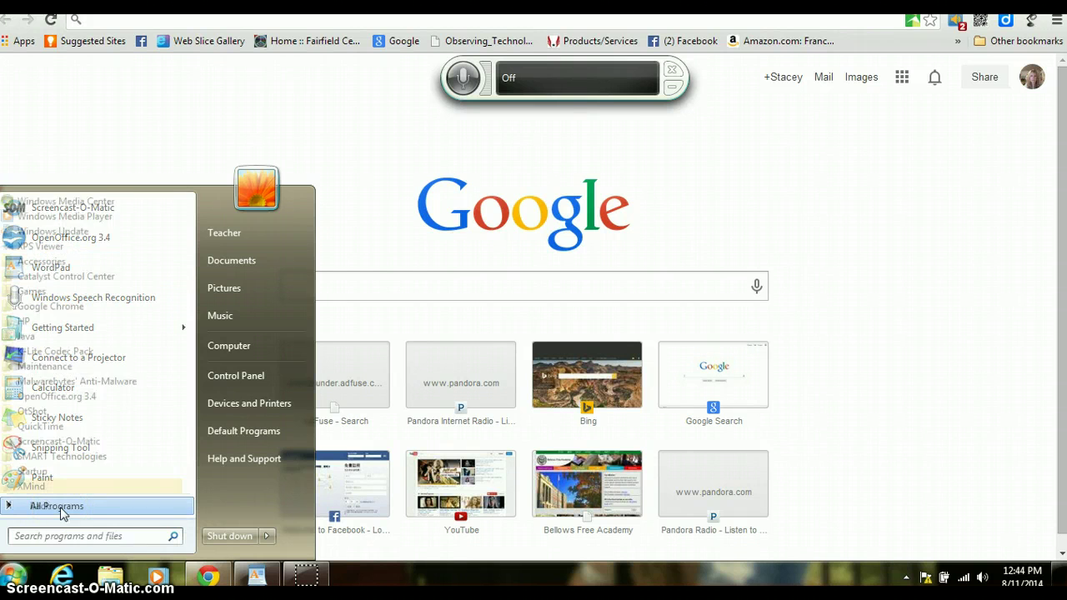
click(60, 506)
click(60, 506)
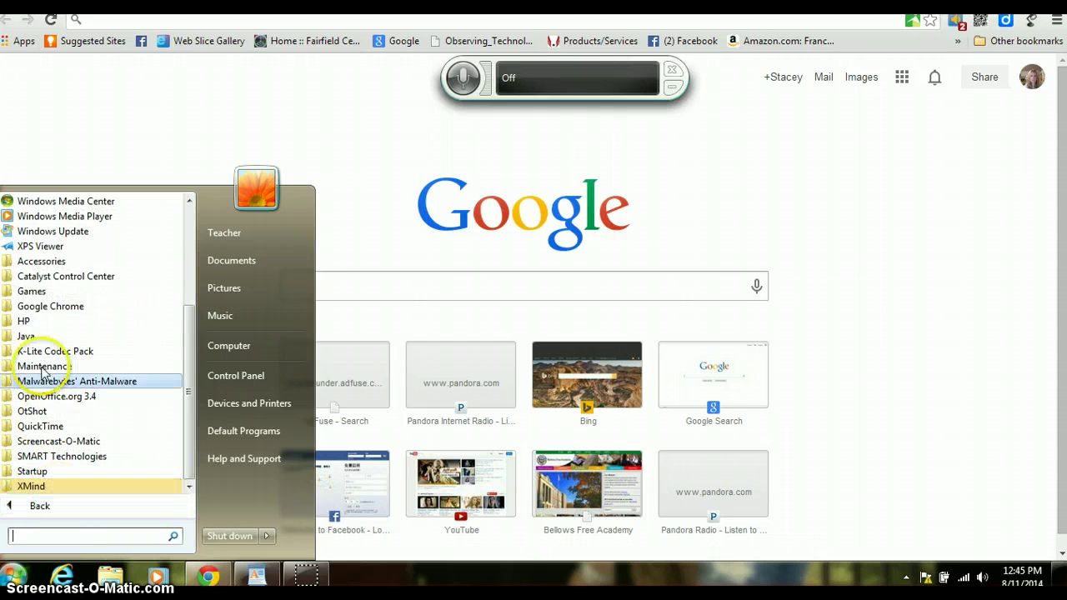
click(40, 265)
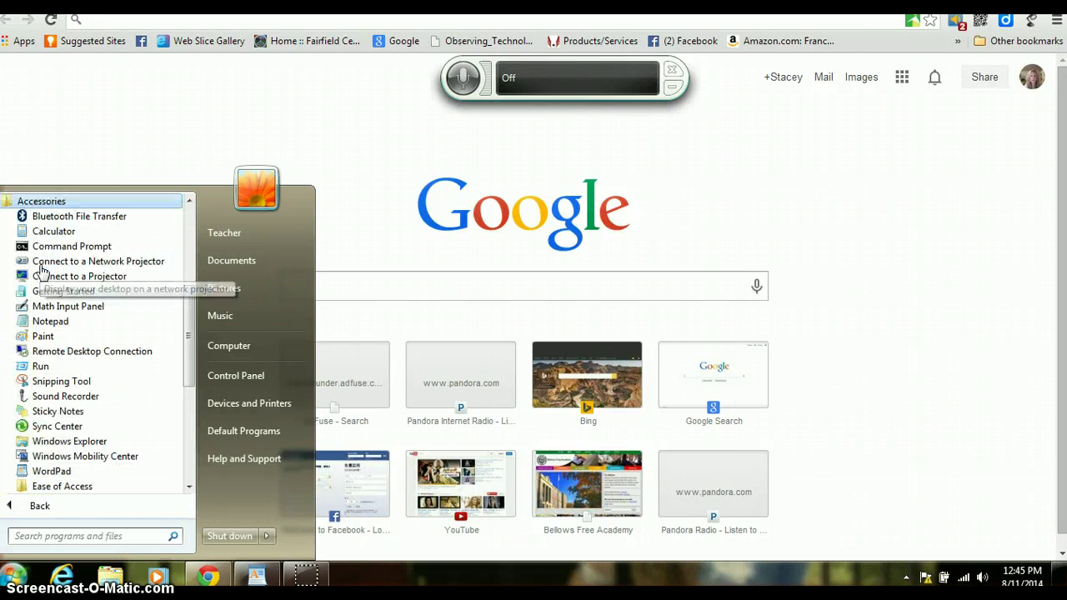
click(41, 472)
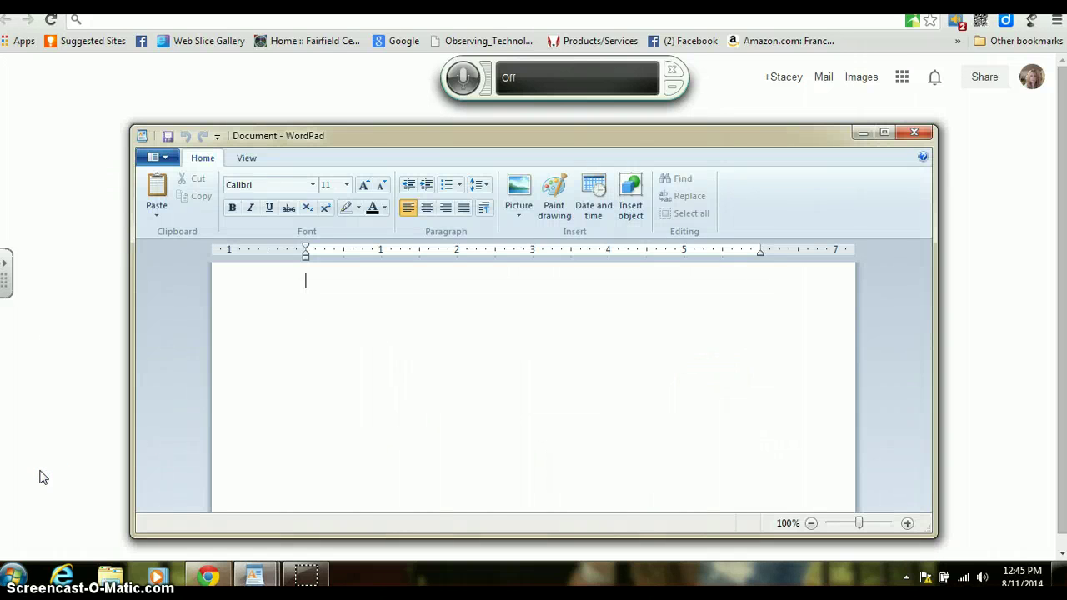
Step: Dictate the opening sentences introducing the speaker into WordPad, then start a new line
click(483, 305)
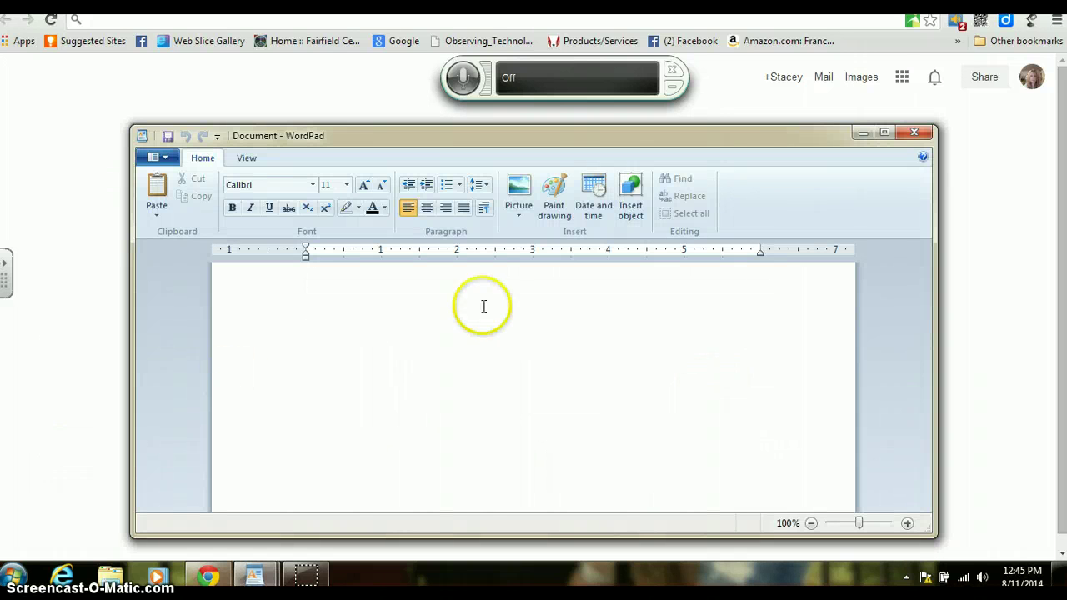
click(464, 79)
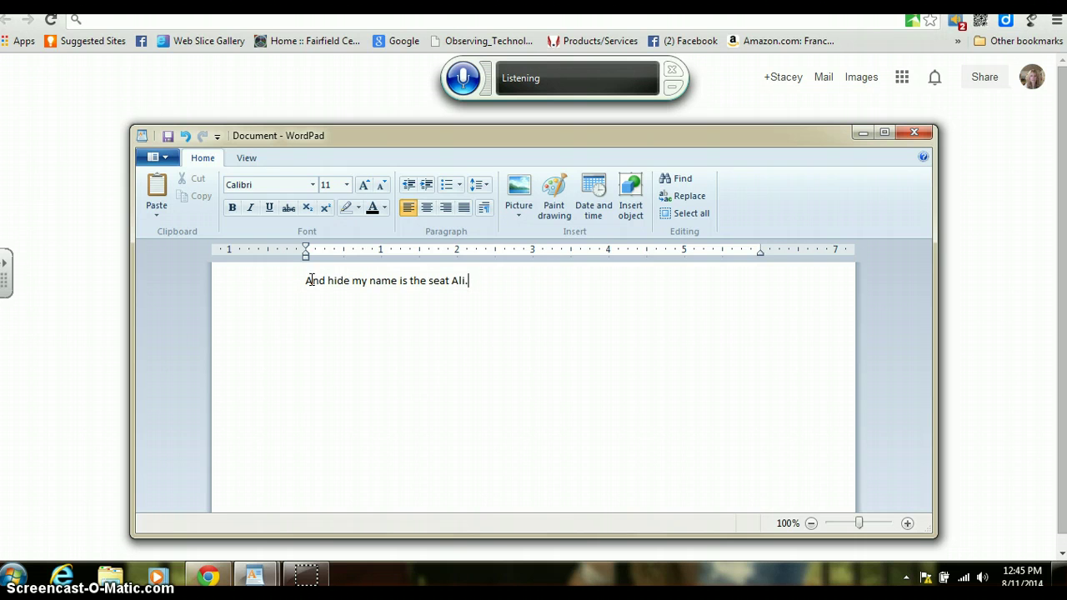
click(520, 54)
click(463, 68)
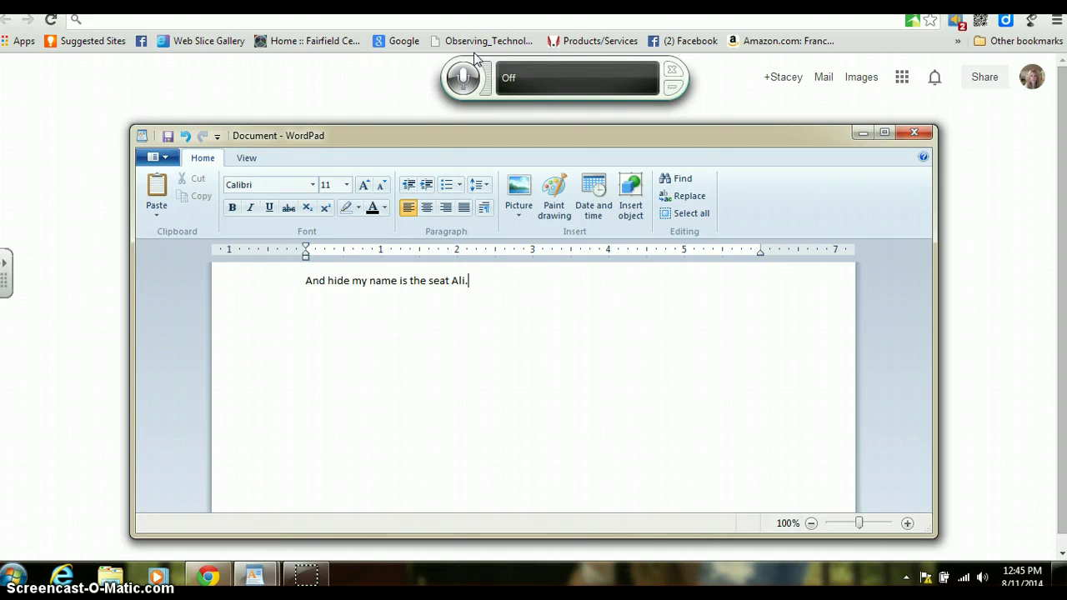
click(461, 86)
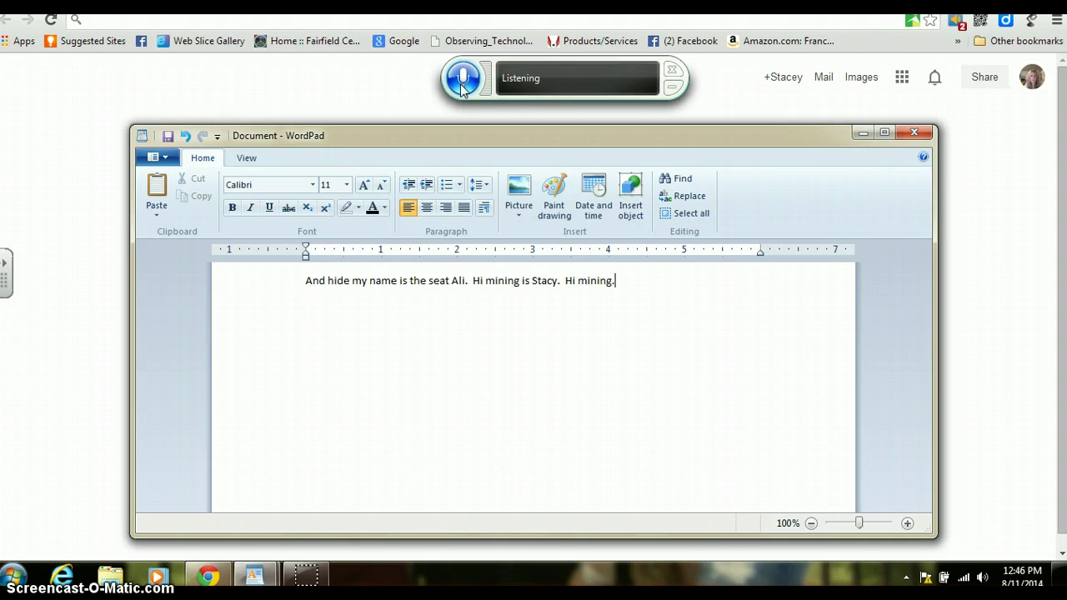
click(461, 81)
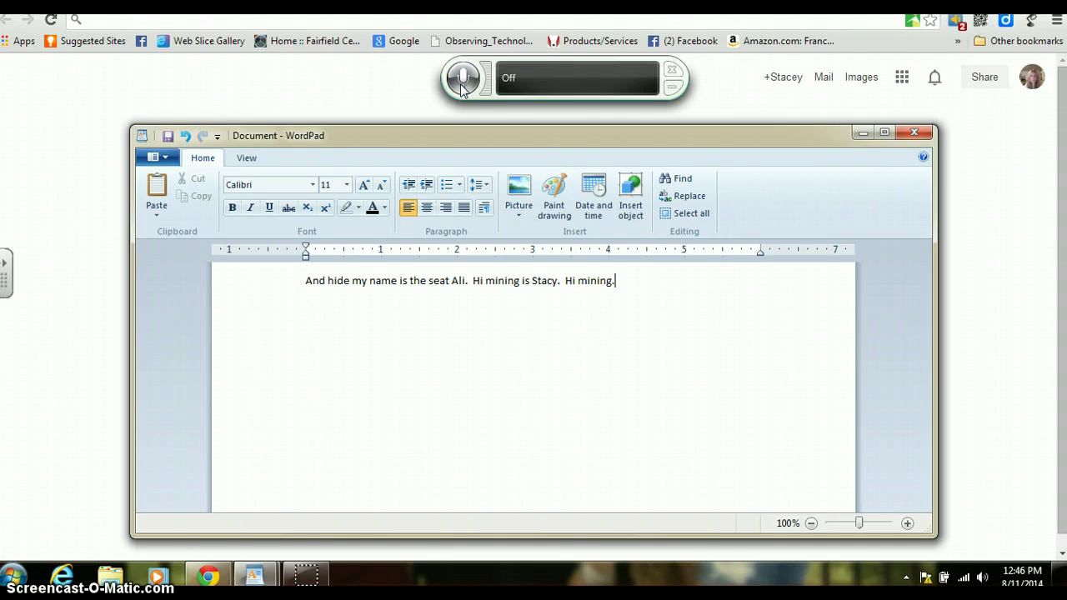
click(747, 206)
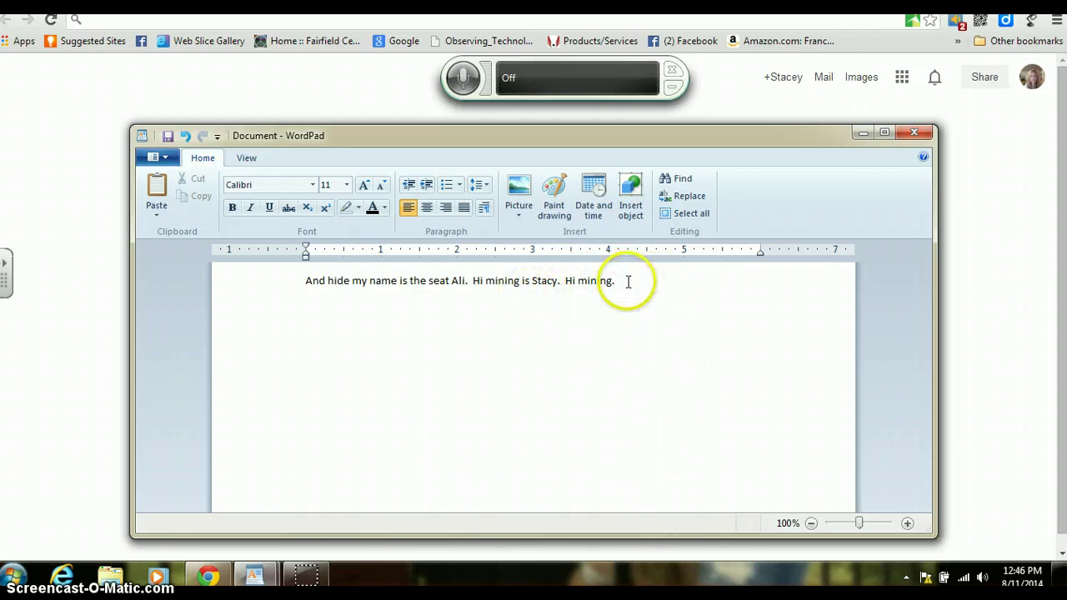
key(Return)
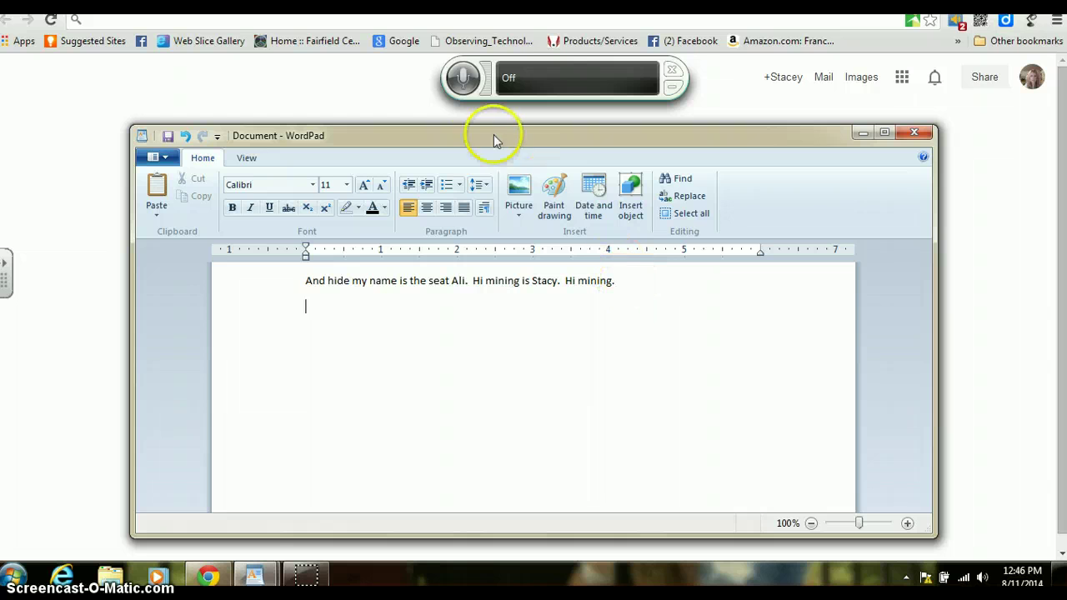
Step: Dictate a second paragraph about the Roman empire and Fairfield, then stop listening
click(475, 103)
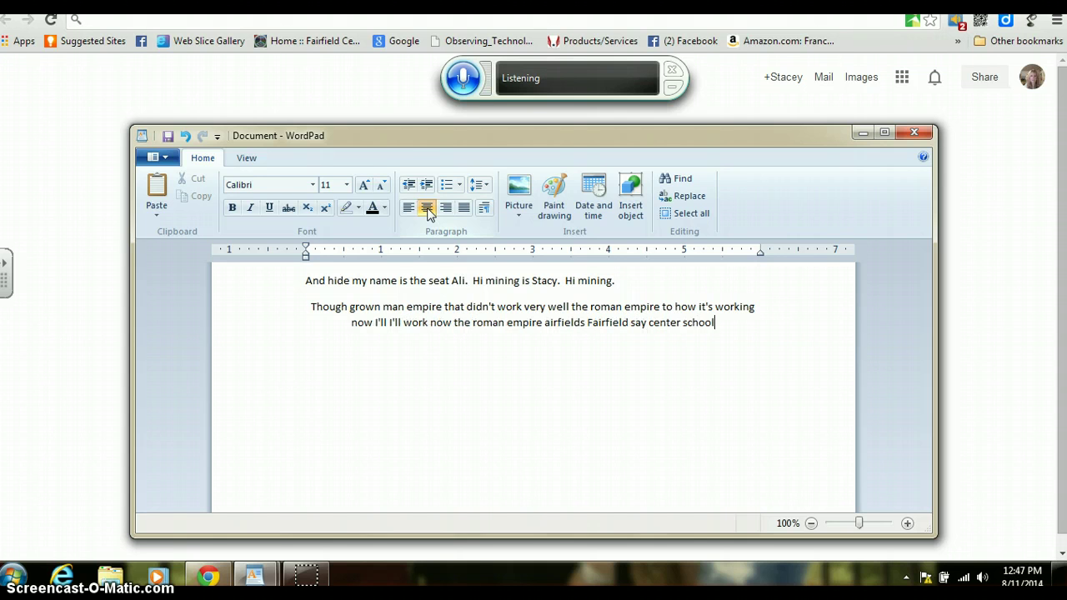
click(442, 73)
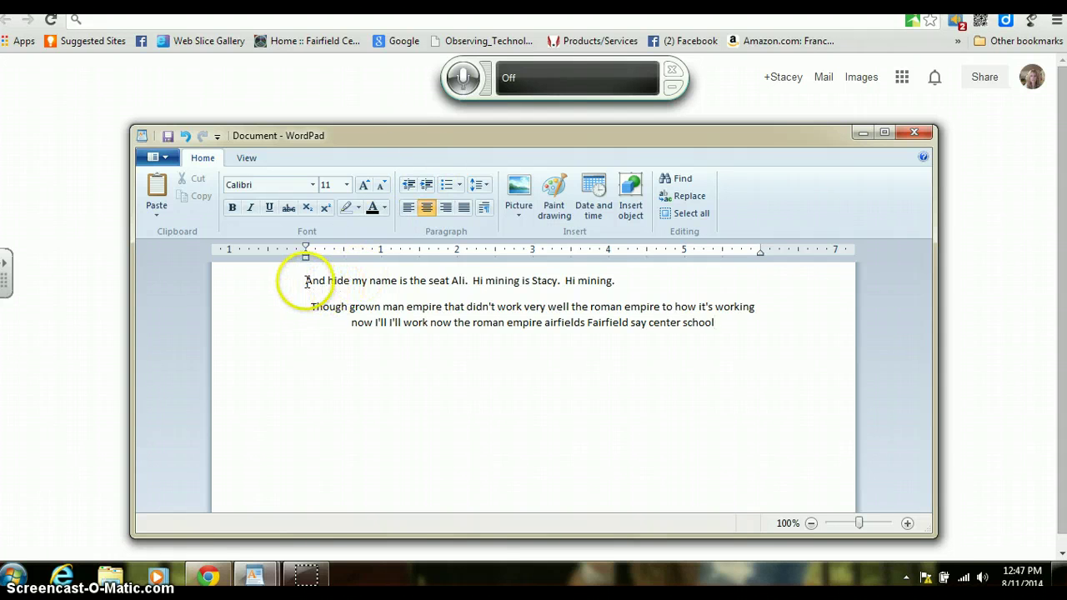
Step: Select both dictated paragraphs from the first line's start to the end of the text
drag(306, 281, 773, 326)
key(ctrl+c)
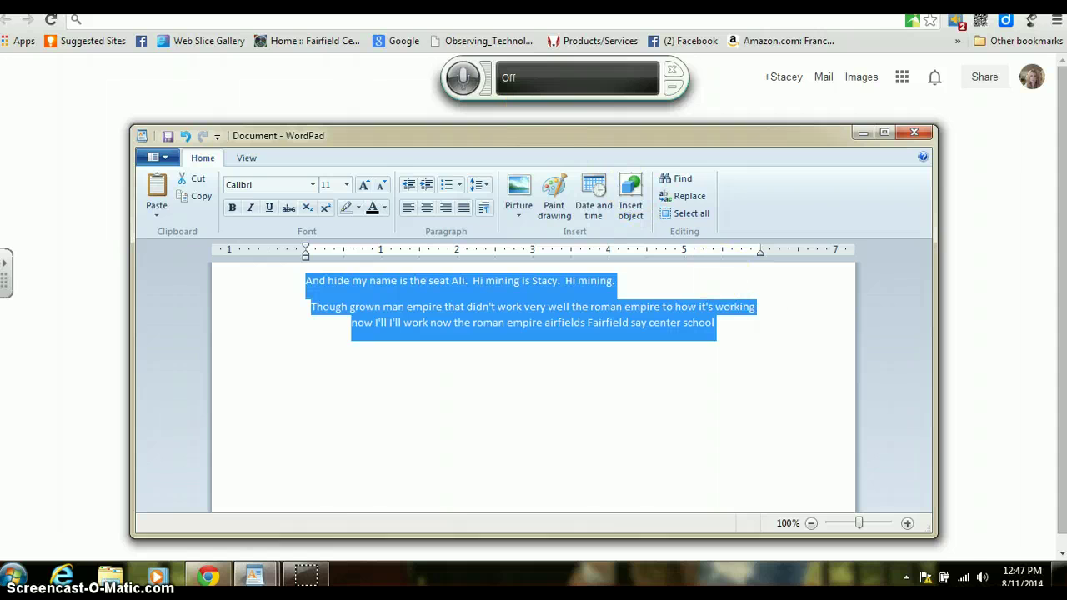
Step: Paste the WordPad text on a new line below the existing Google Docs text
click(455, 2)
click(455, 2)
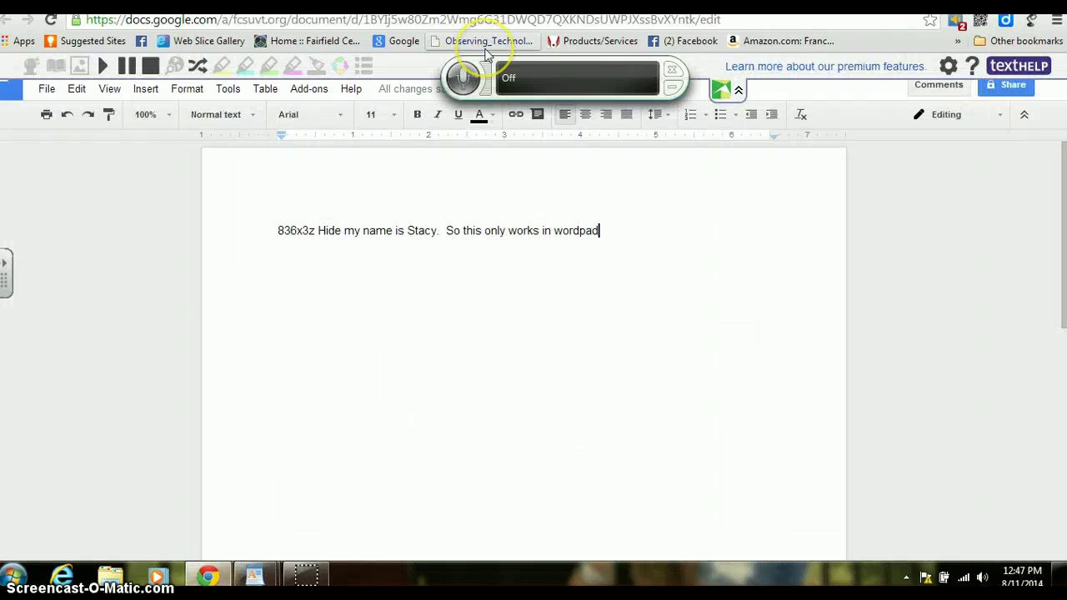
key(Return)
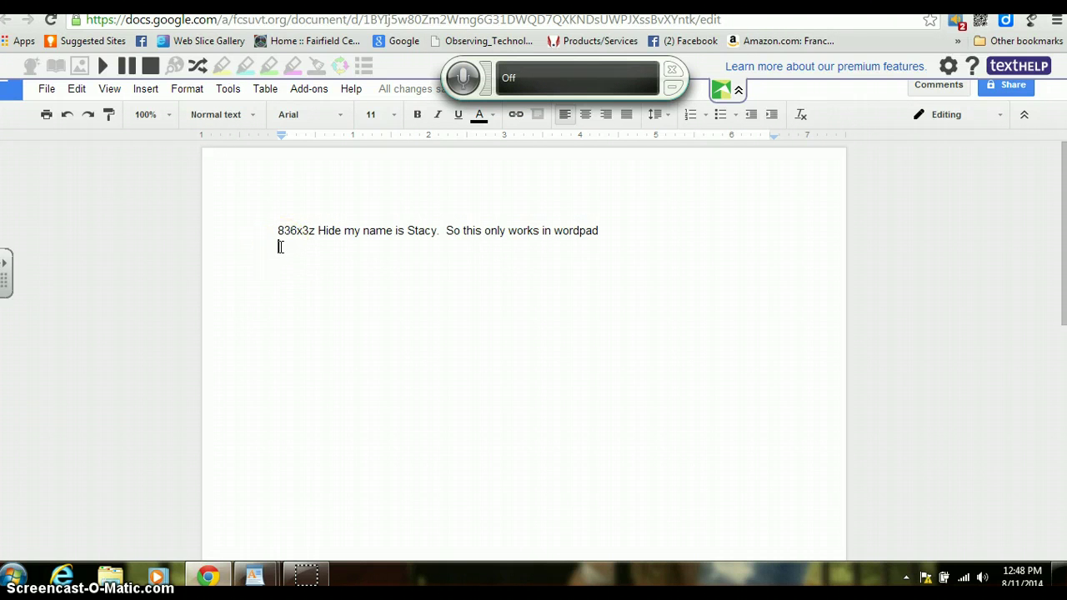
key(ctrl+v)
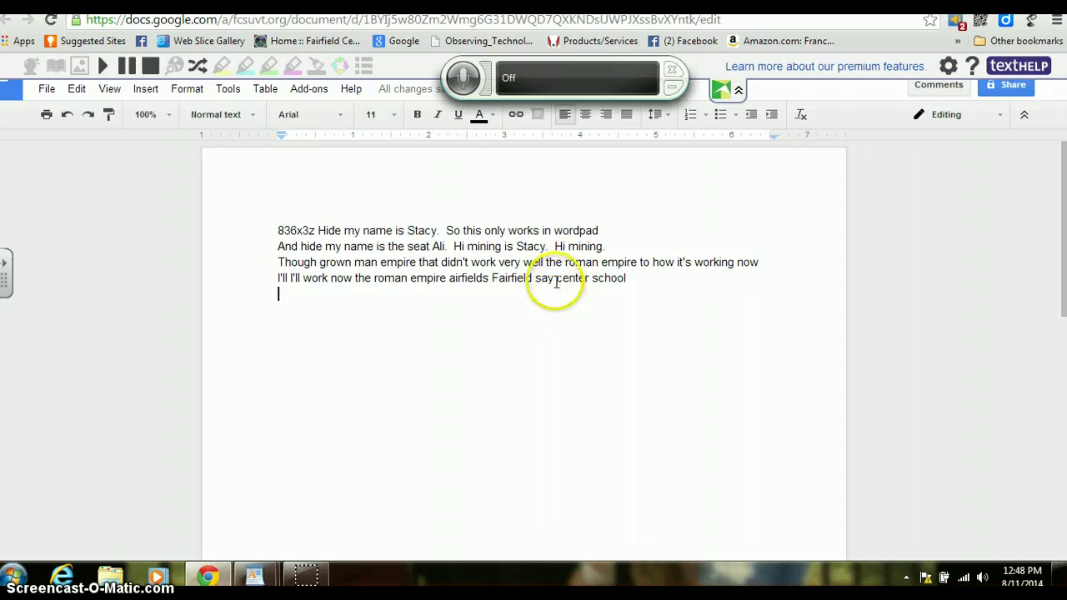
Step: Fix the last line: remove 'say', capitalise Center and School, and add a period
click(555, 277)
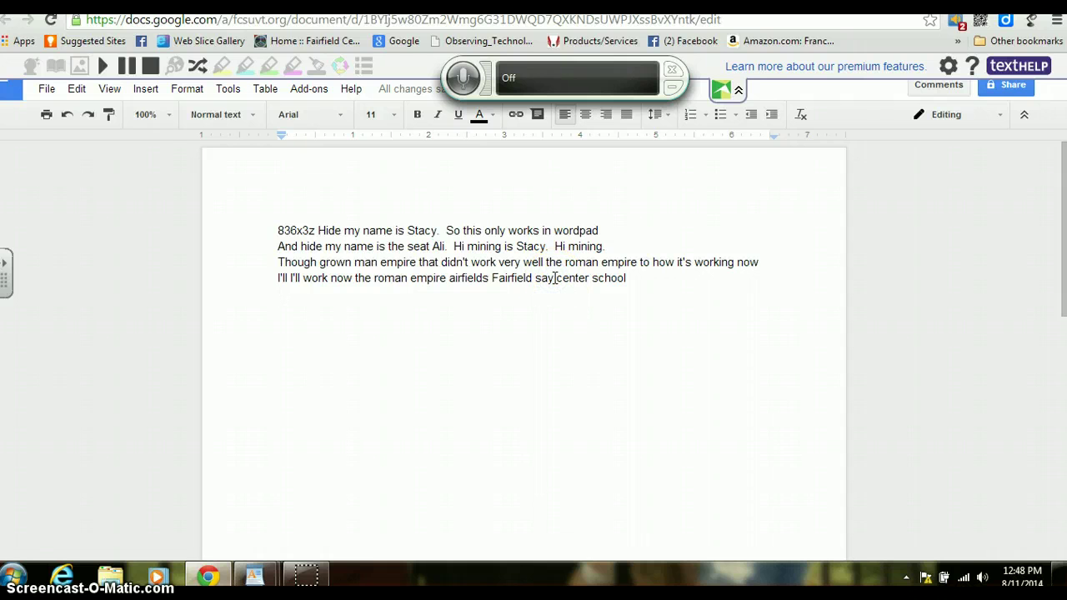
key(BackSpace)
key(BackSpace)
key(BackSpace)
key(BackSpace)
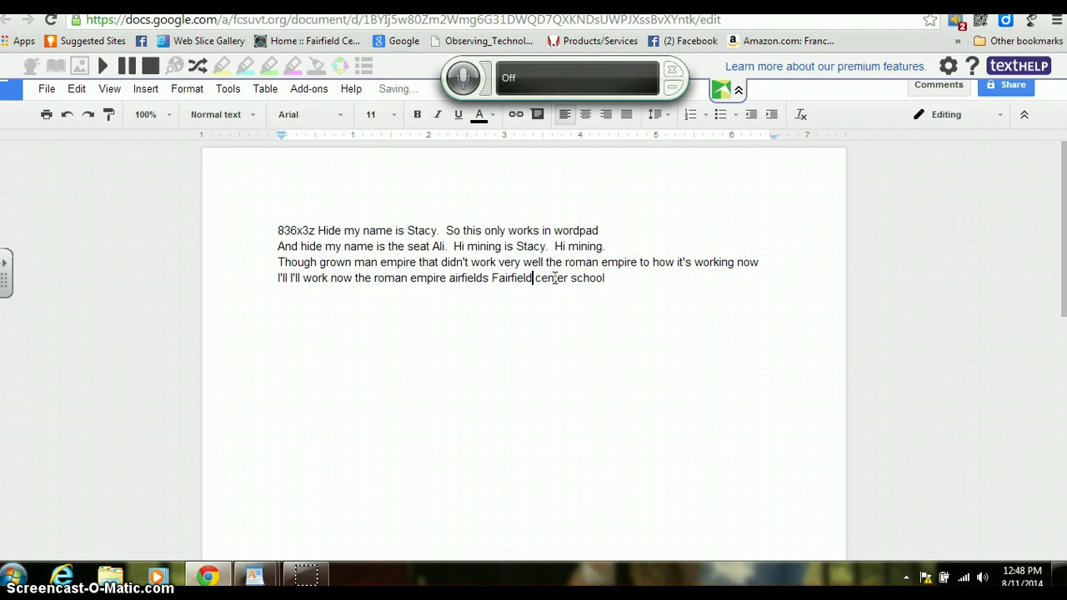
click(543, 276)
key(BackSpace)
text(C)
click(573, 278)
key(BackSpace)
text(S)
click(617, 278)
text(.)
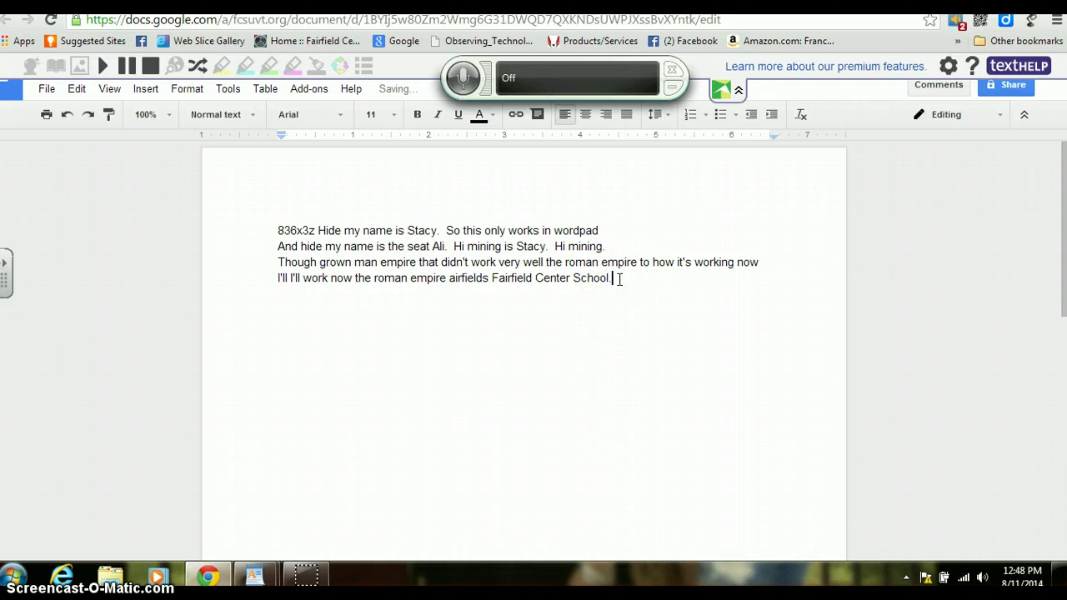